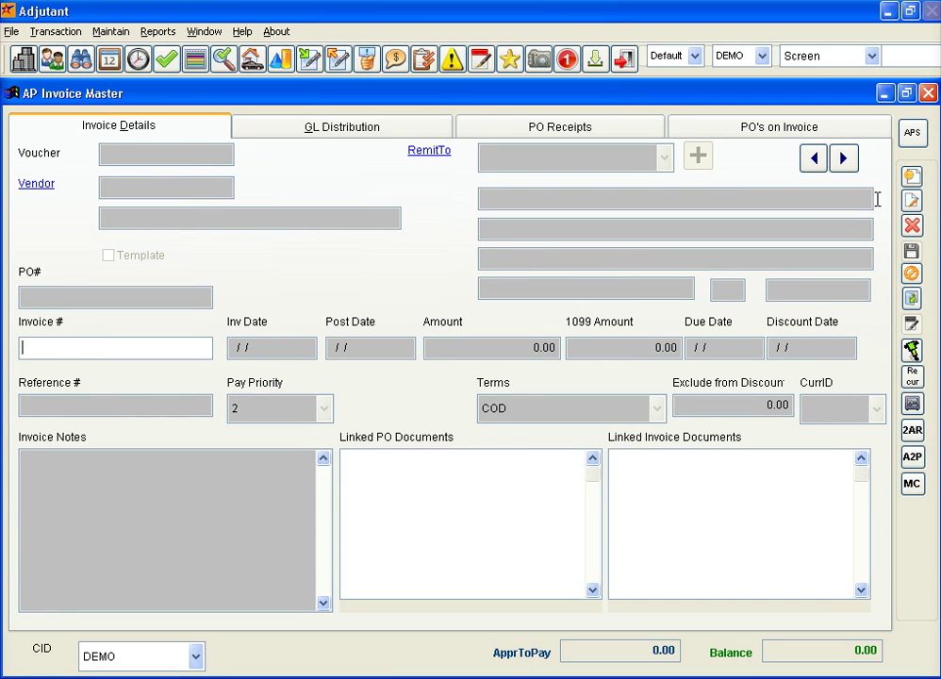
Create a new AP invoice for vendor ATC001 (ABC Test Company) and mark it as a Template.
left_click(912, 176)
type("ATC")
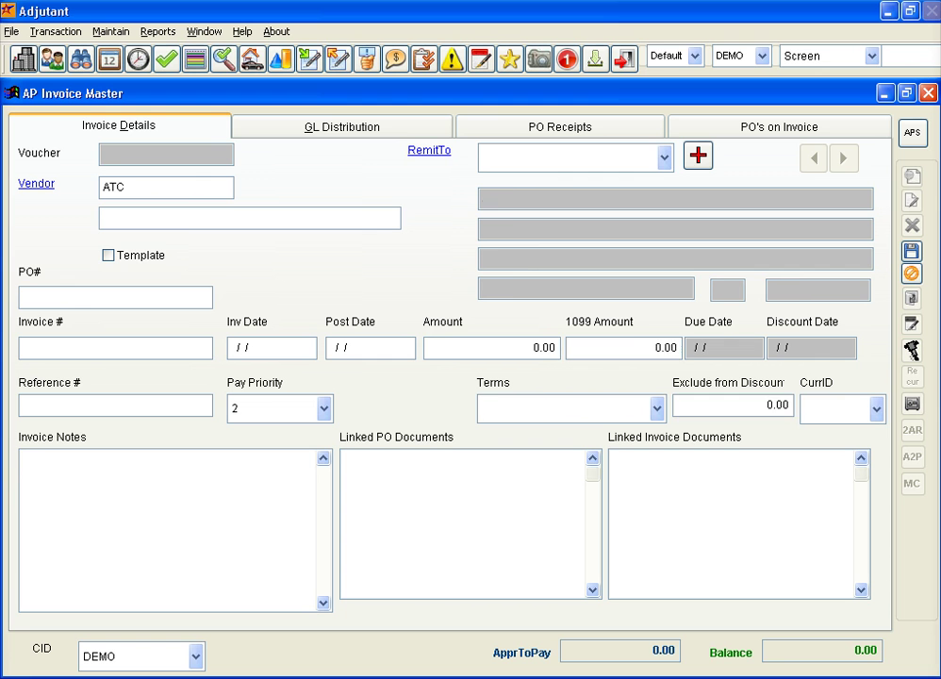
type("001")
key("Tab")
key("Tab")
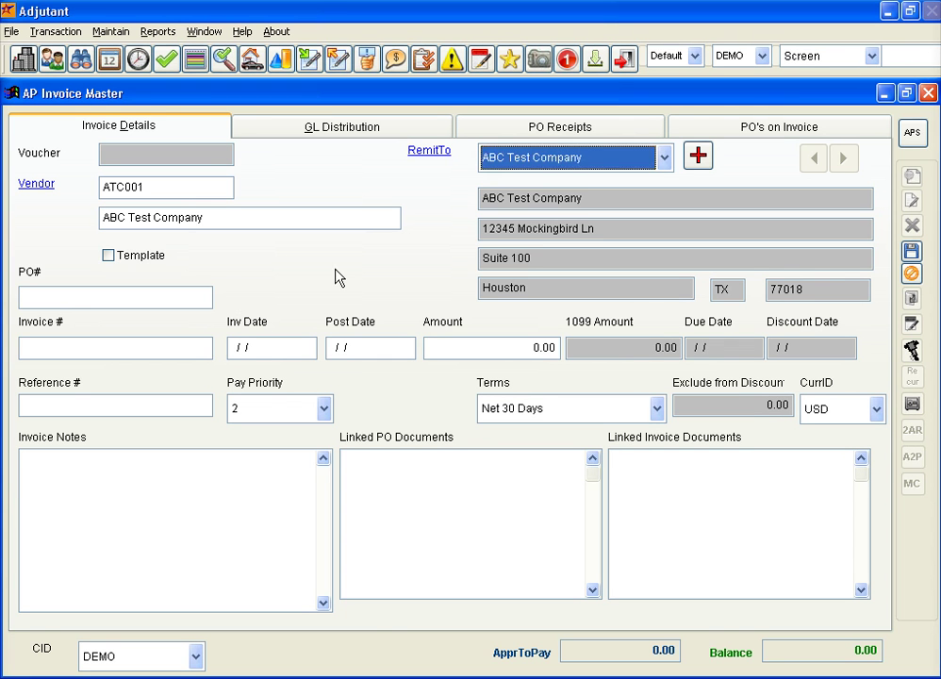
key("Tab")
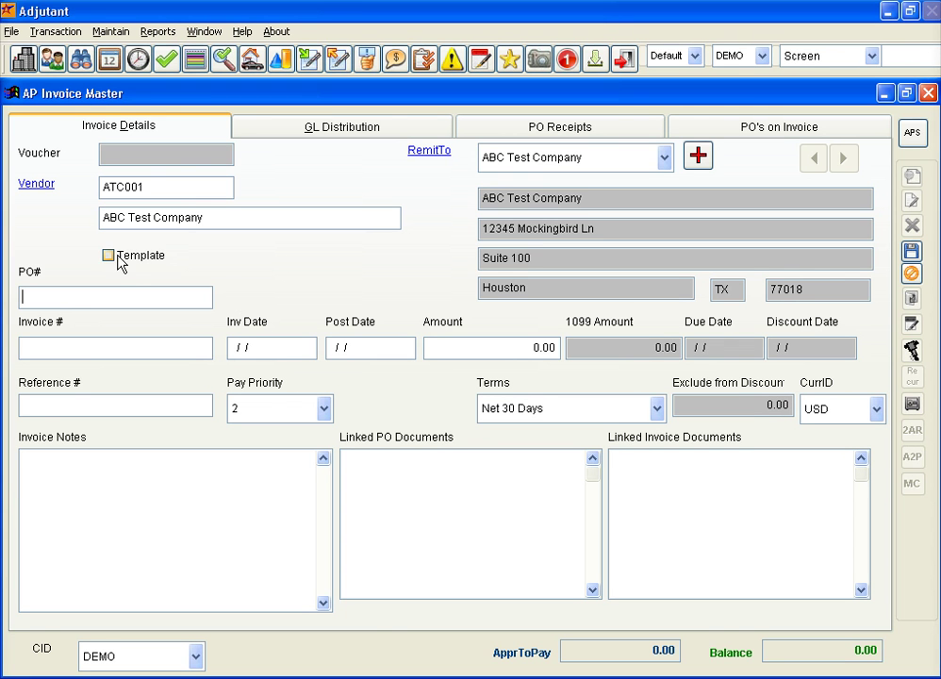
left_click(121, 261)
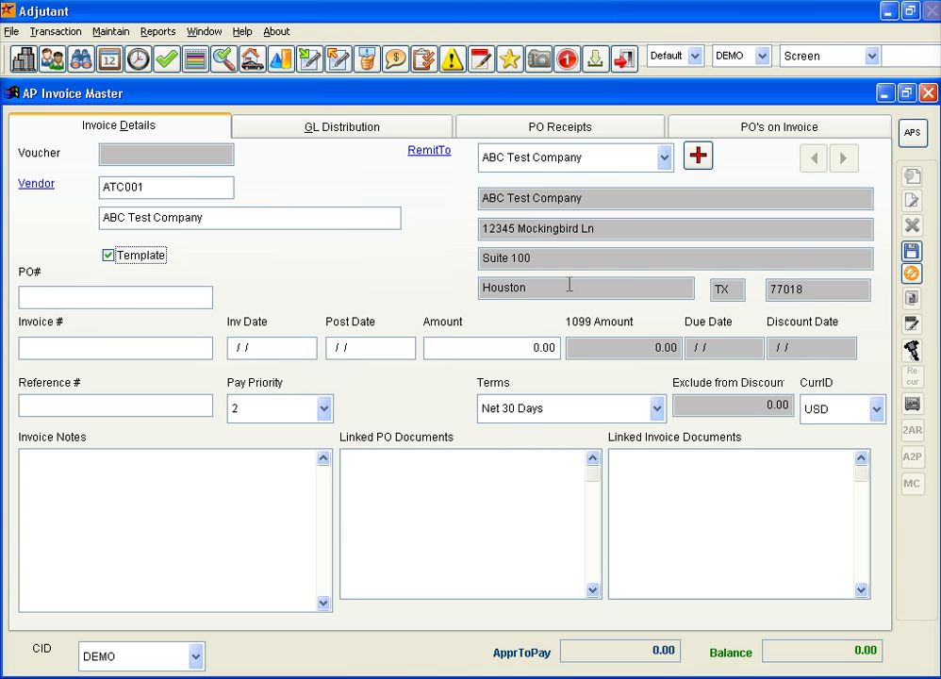
left_click(132, 348)
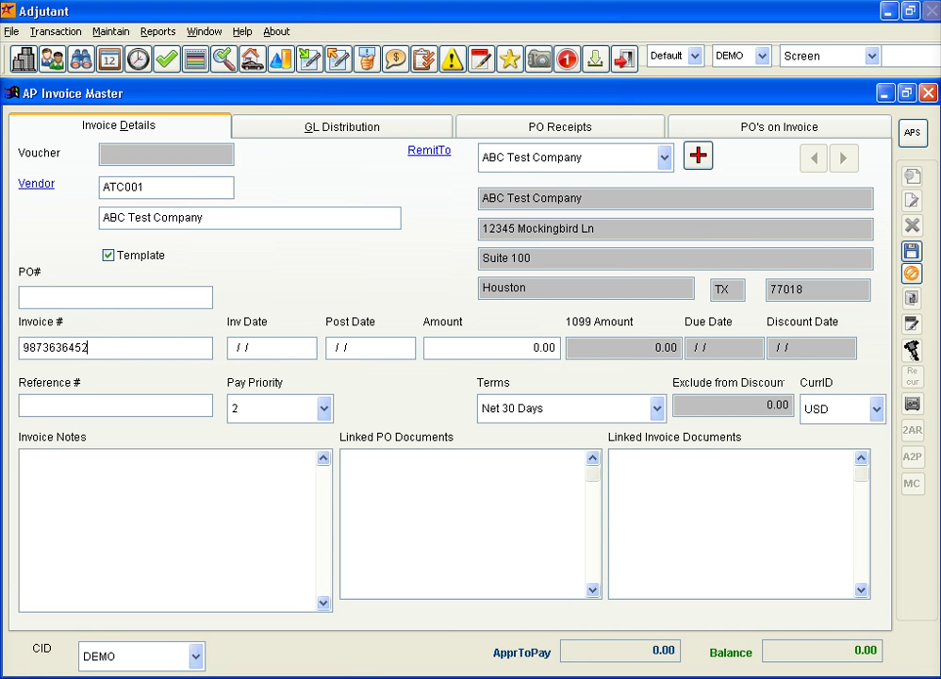
key("Tab")
left_click_drag(86, 348, 79, 348)
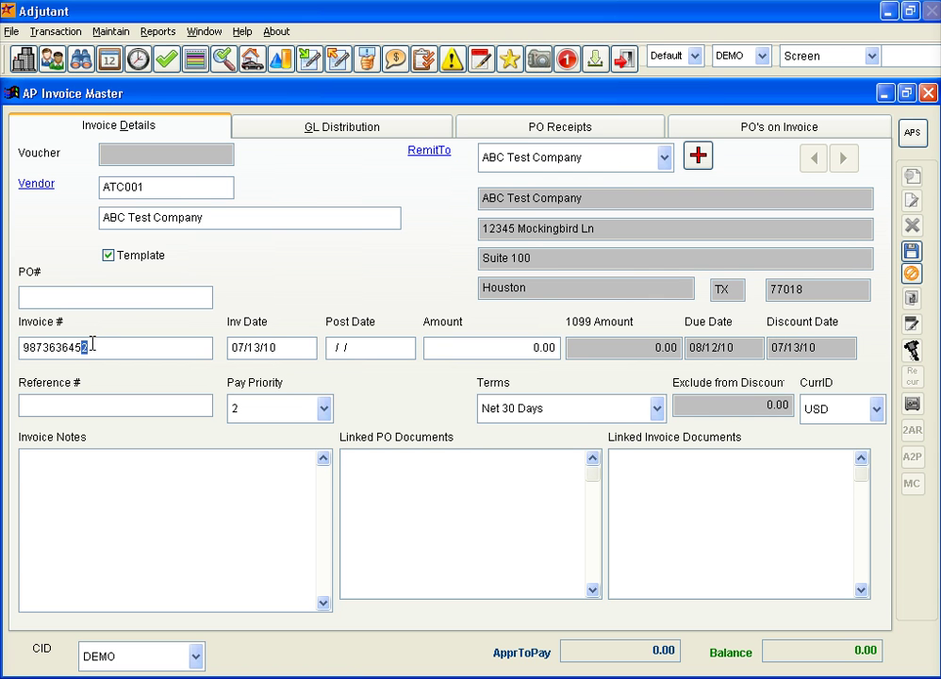
left_click(99, 345)
key("Tab")
key("Tab")
key("Tab")
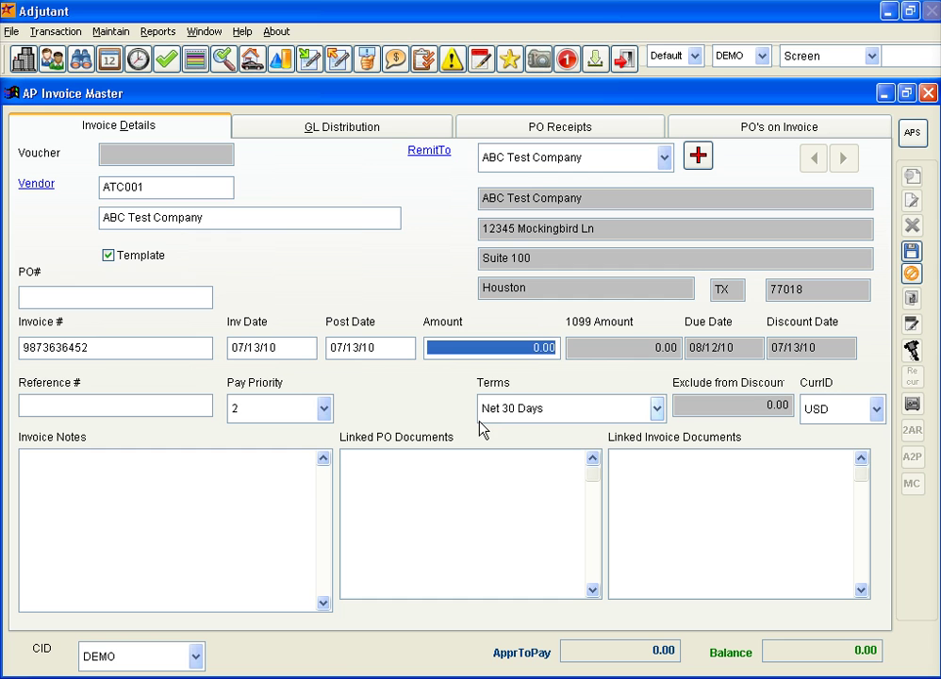
Set the invoice amount to 9,000.00 and bring up the GL Distribution.
type("9")
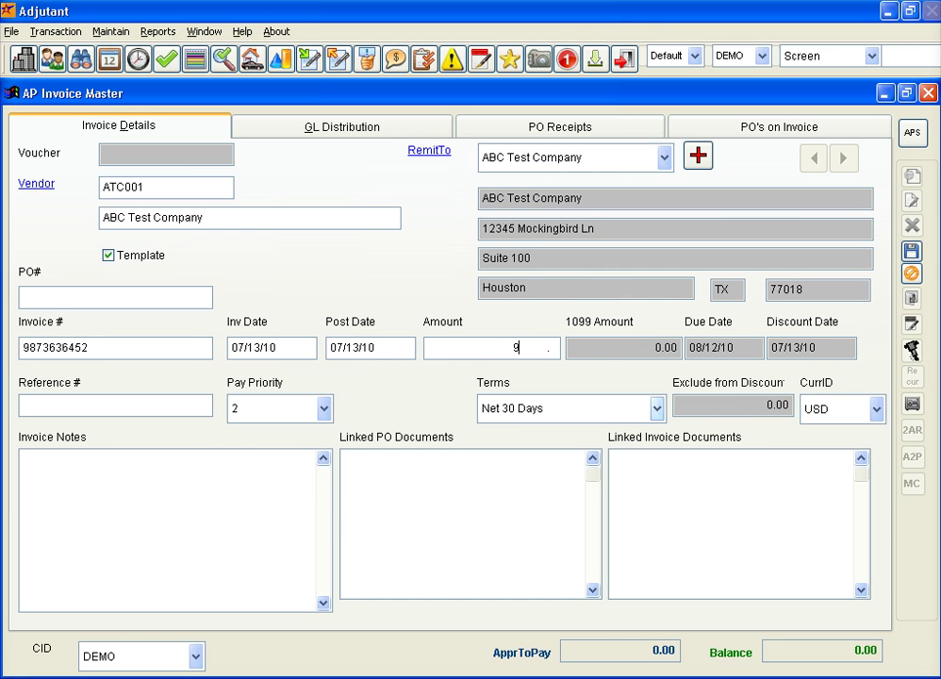
type("00,0")
key("Tab")
key("Tab")
key("Tab")
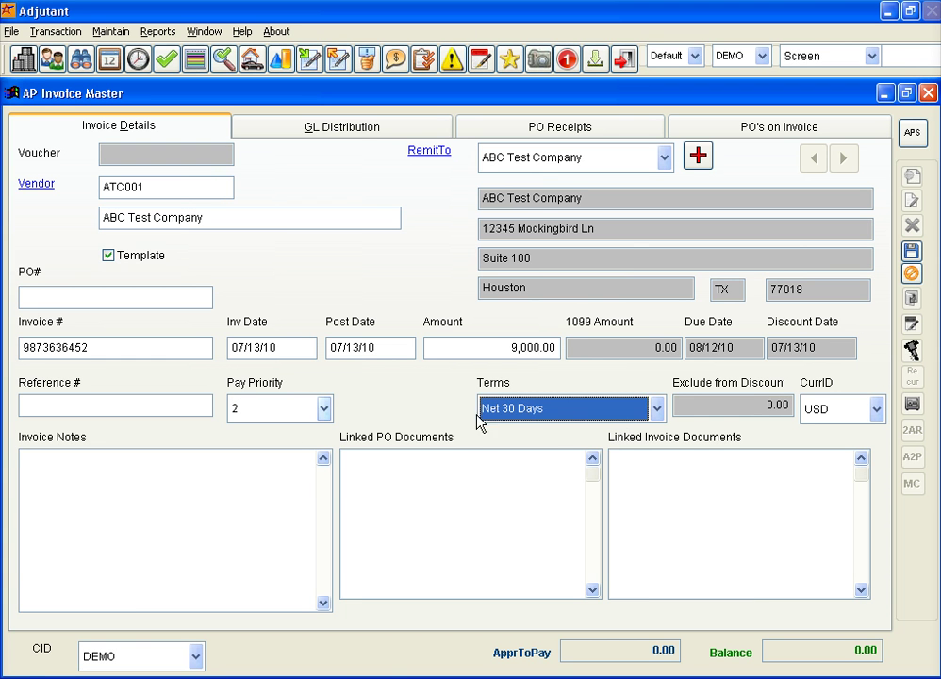
left_click(360, 134)
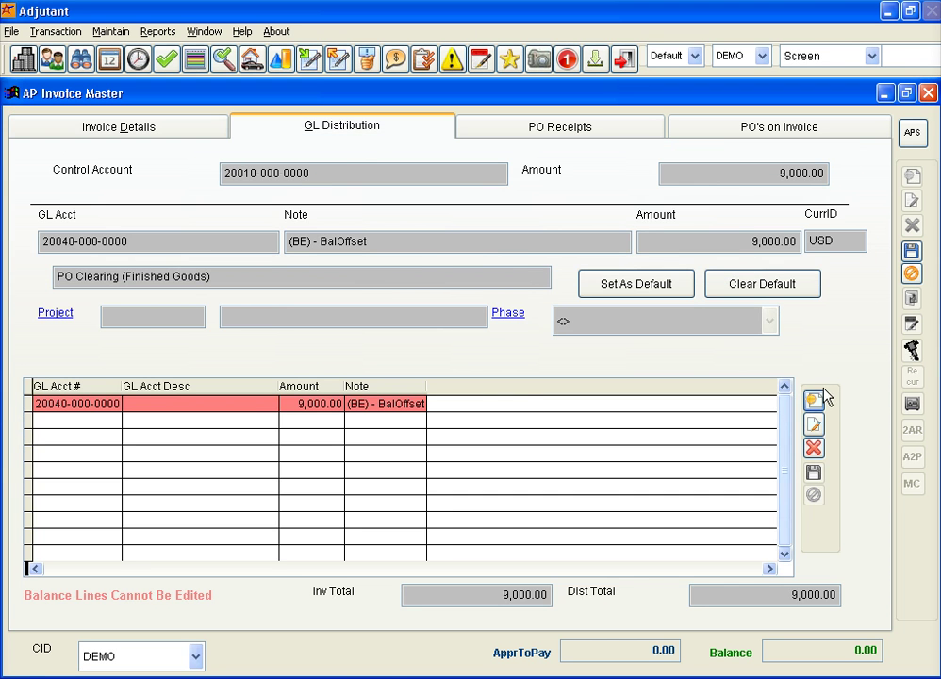
left_click(815, 400)
type("75125-  -")
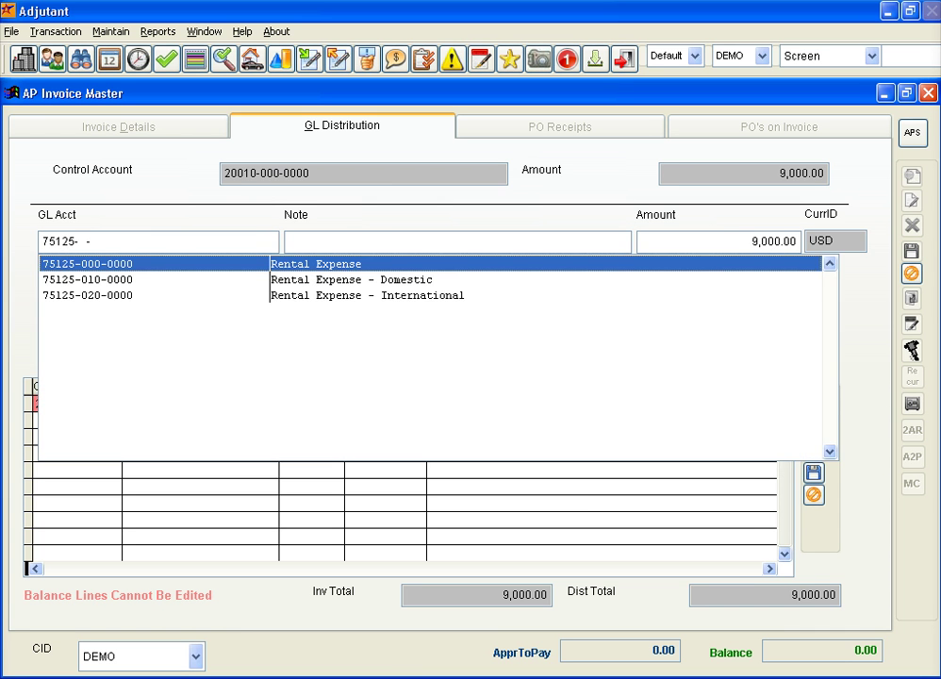
key("Return")
type("3000")
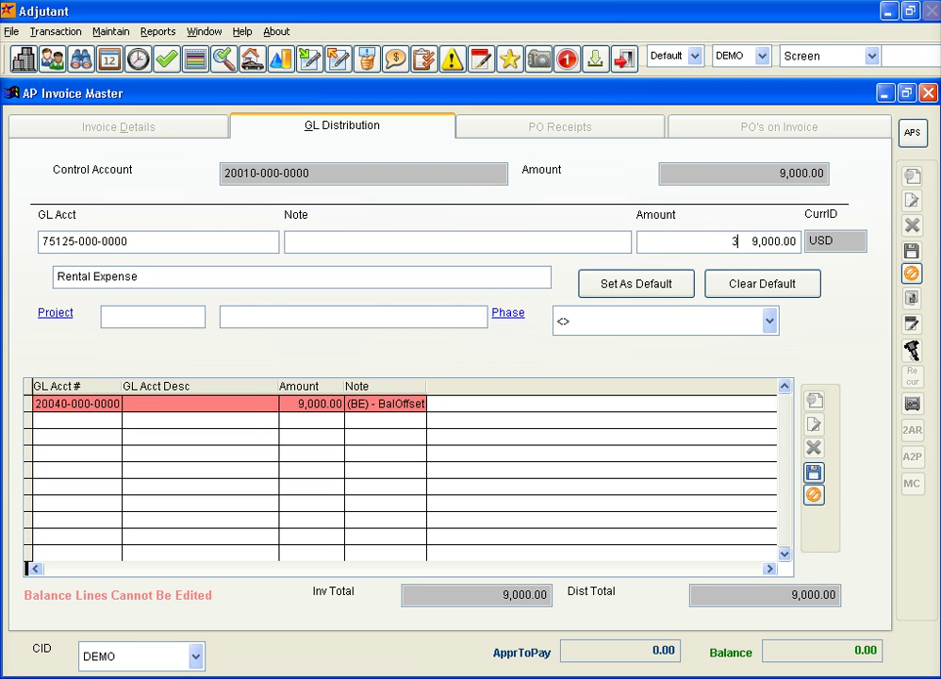
key("Return")
key("Return")
key("Return")
key("Return")
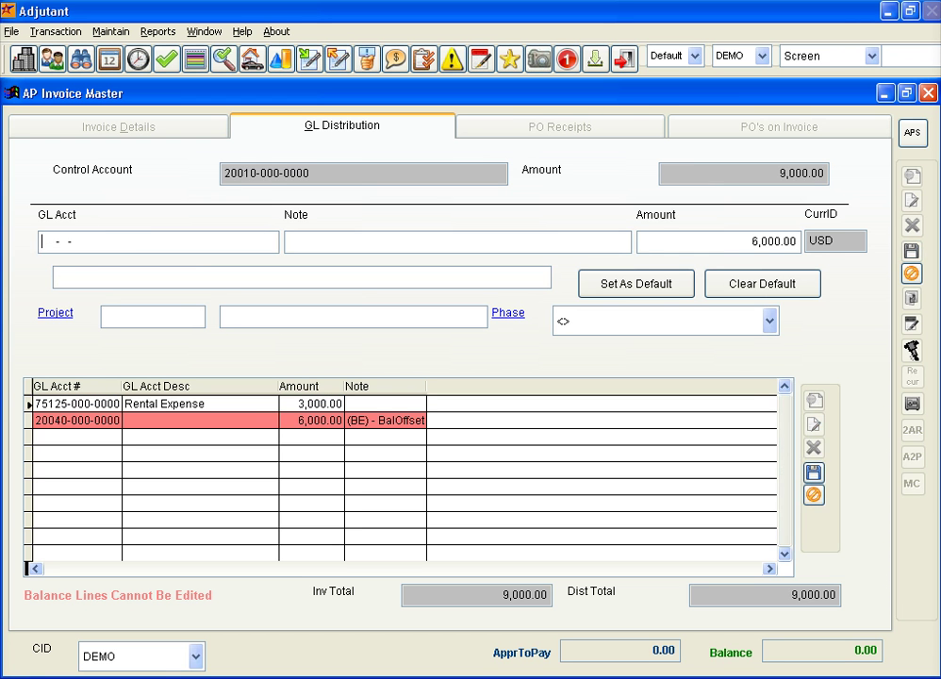
type("75125")
key("Down")
key("Return")
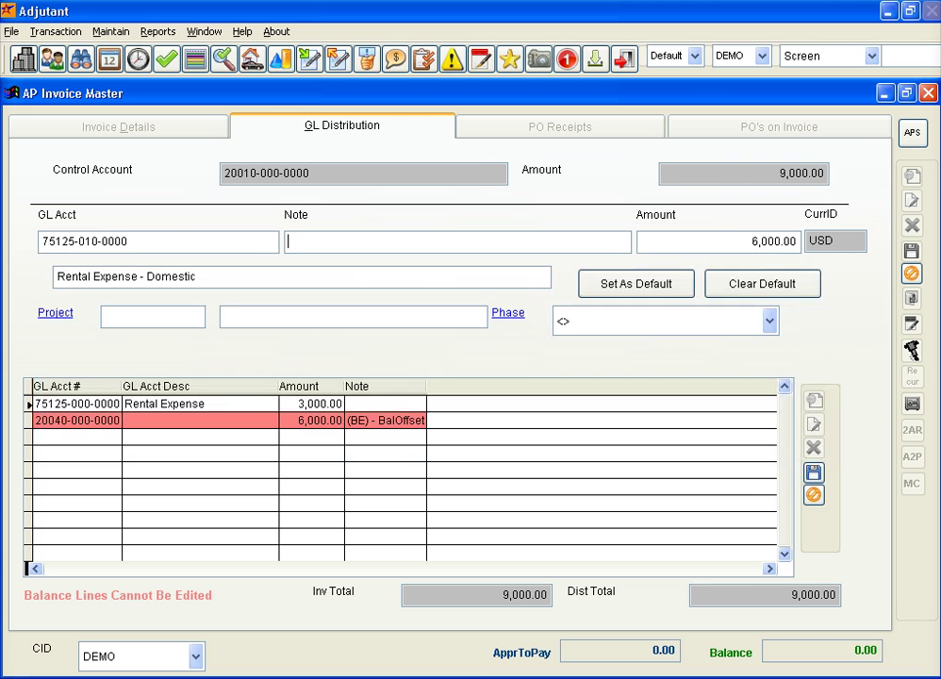
key("Return")
type("3000")
key("Return")
key("Return")
type("75125")
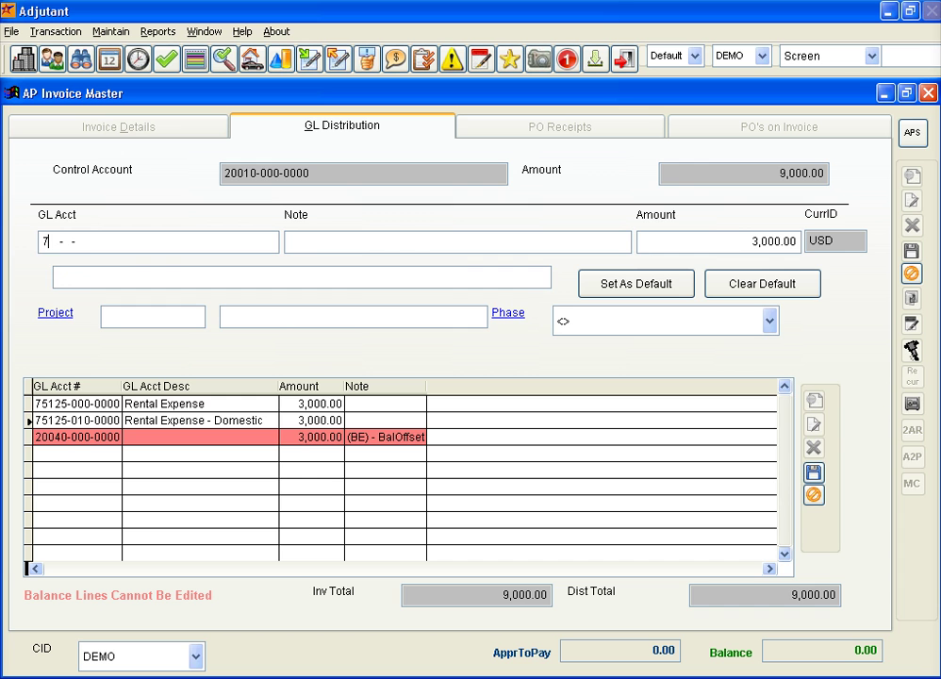
key("Return")
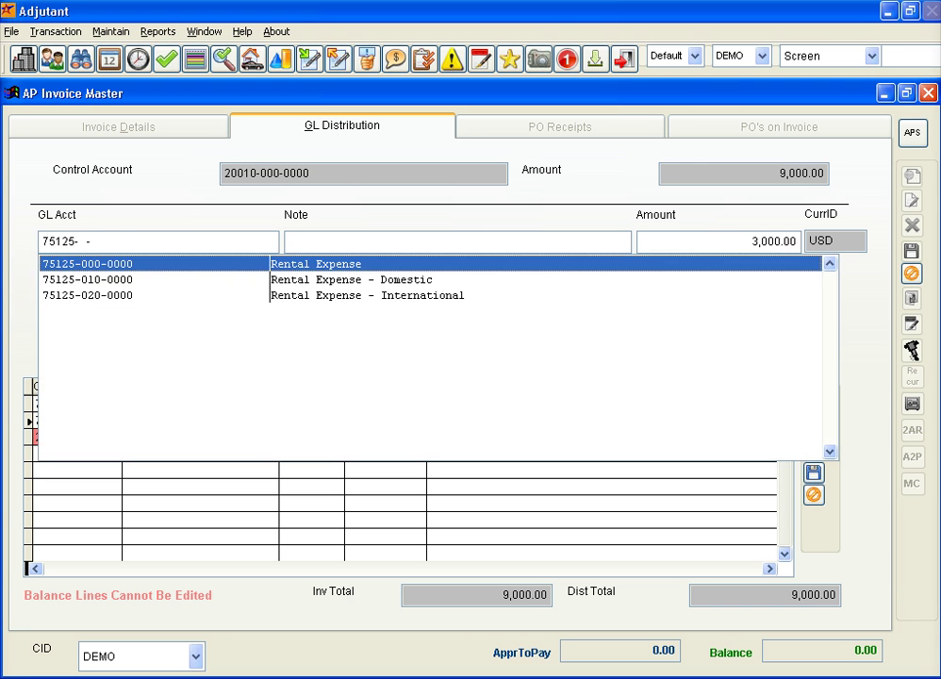
key("Down")
key("Down")
key("Return")
key("Return")
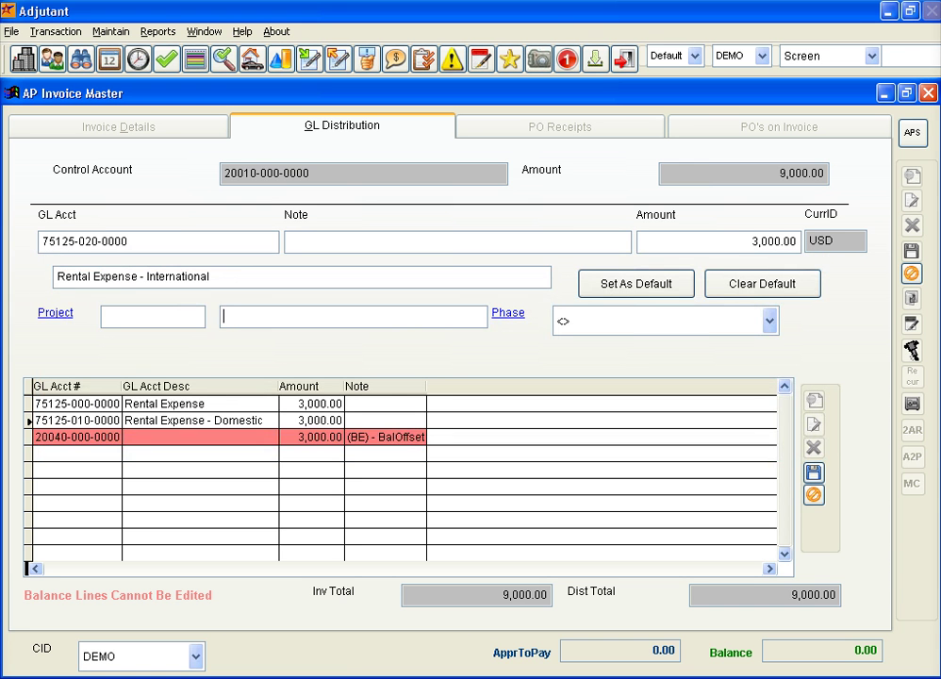
key("Return")
key("Return")
key("Return")
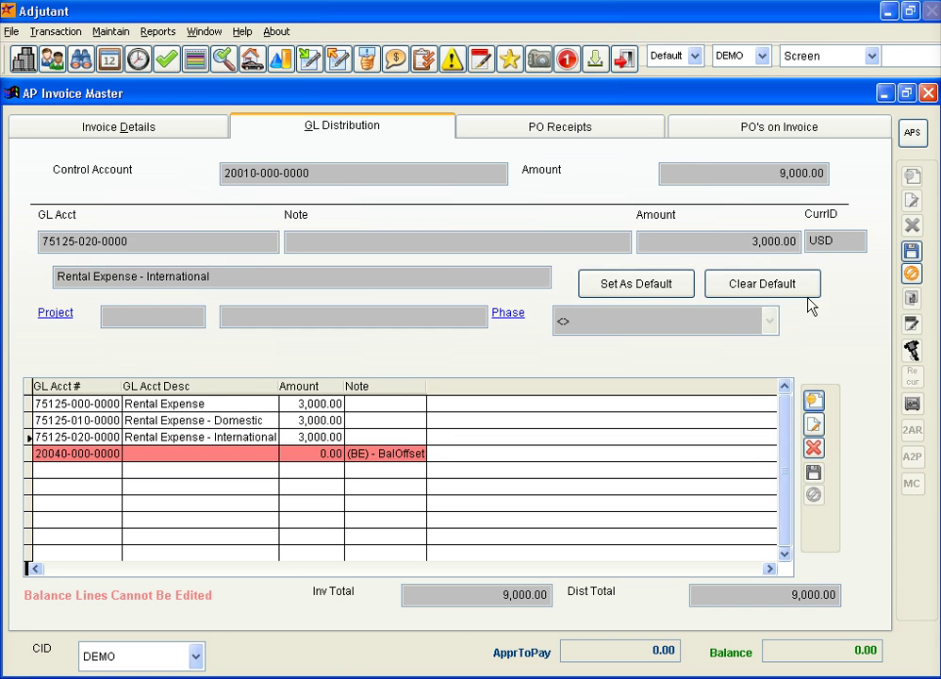
left_click(912, 252)
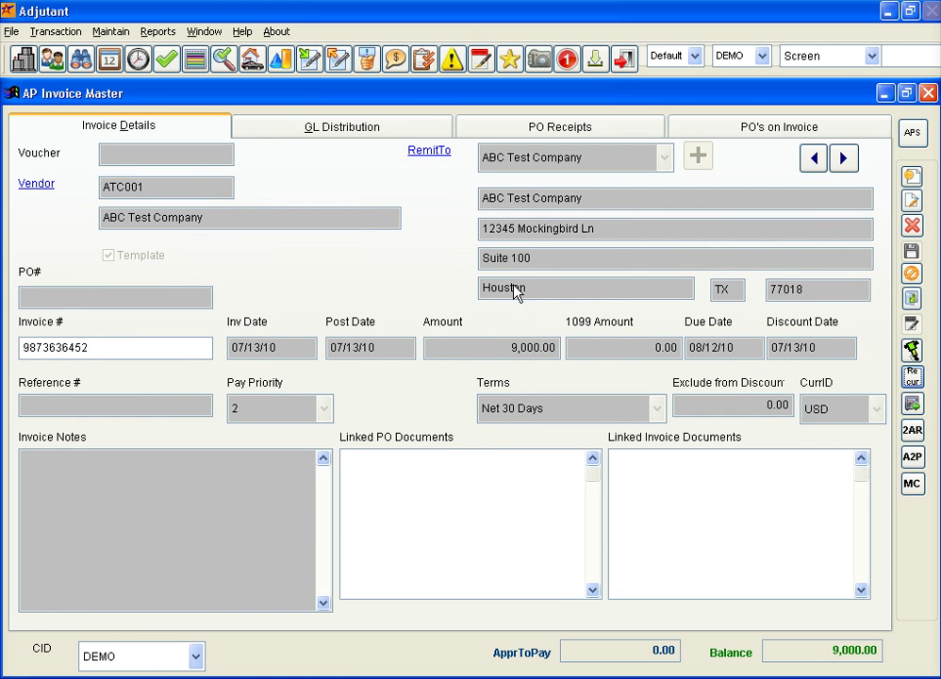
In the recurring invoice setup, set the Frequency to 1m (monthly).
left_click(914, 381)
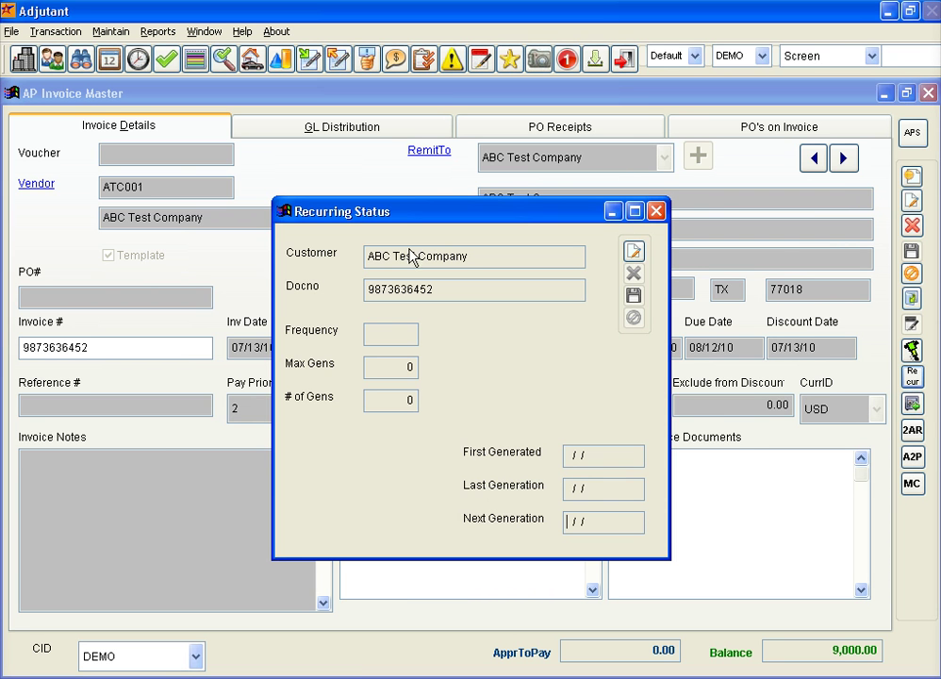
left_click(634, 250)
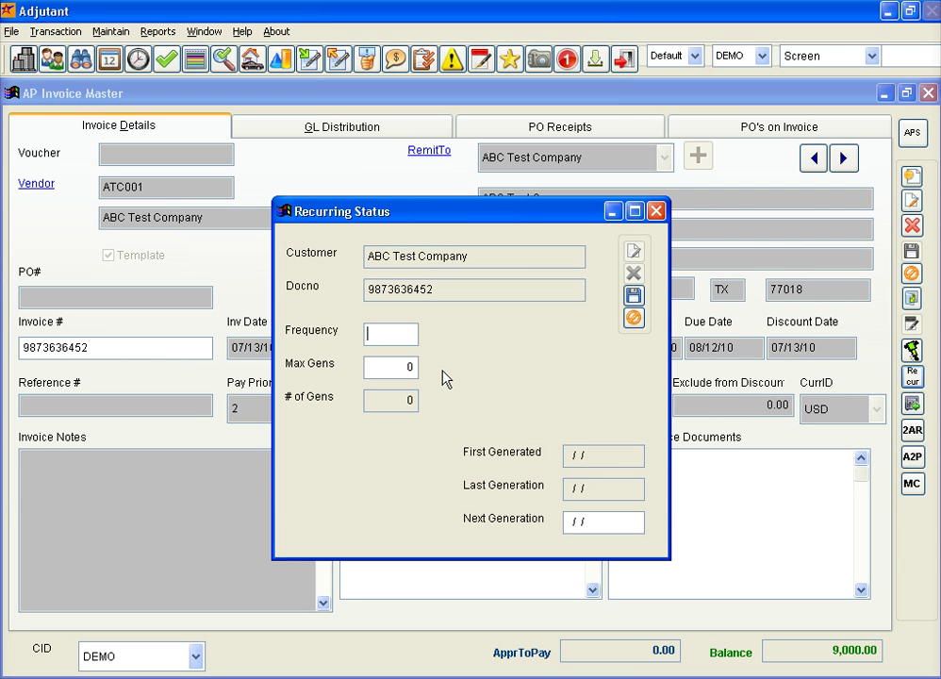
type("1m")
key("BackSpace")
key("BackSpace")
type("304")
key("BackSpace")
key("BackSpace")
key("BackSpace")
type("14w")
key("BackSpace")
key("BackSpace")
key("BackSpace")
type("1m")
key("Tab")
Set Max Gens to 9999999 and Next Generation to 07/01/10, save, and close the window.
type("99999")
type("99")
type("07/0")
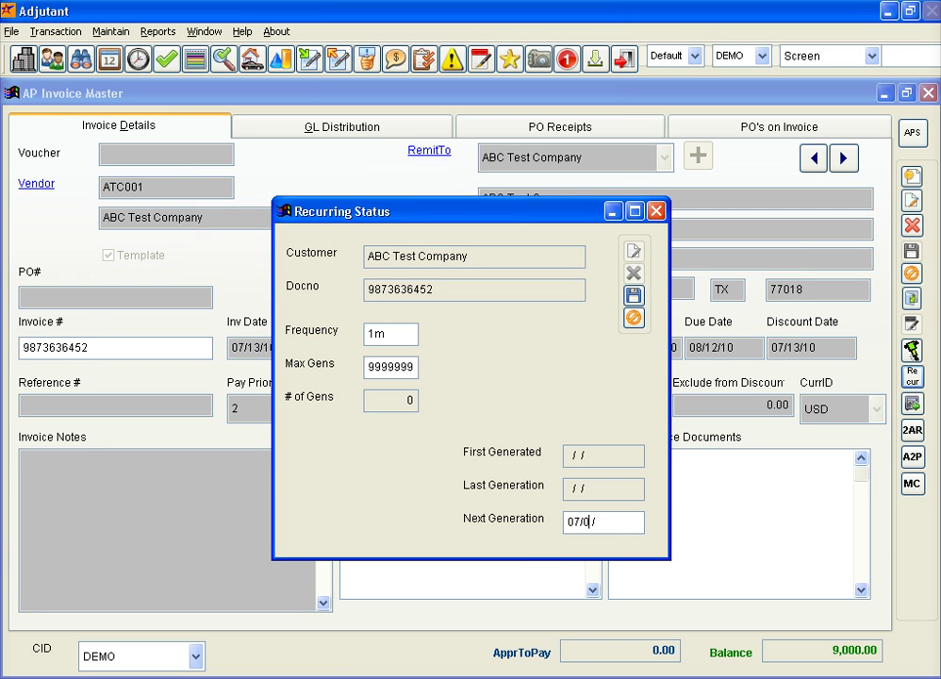
type("1/10")
left_click(633, 298)
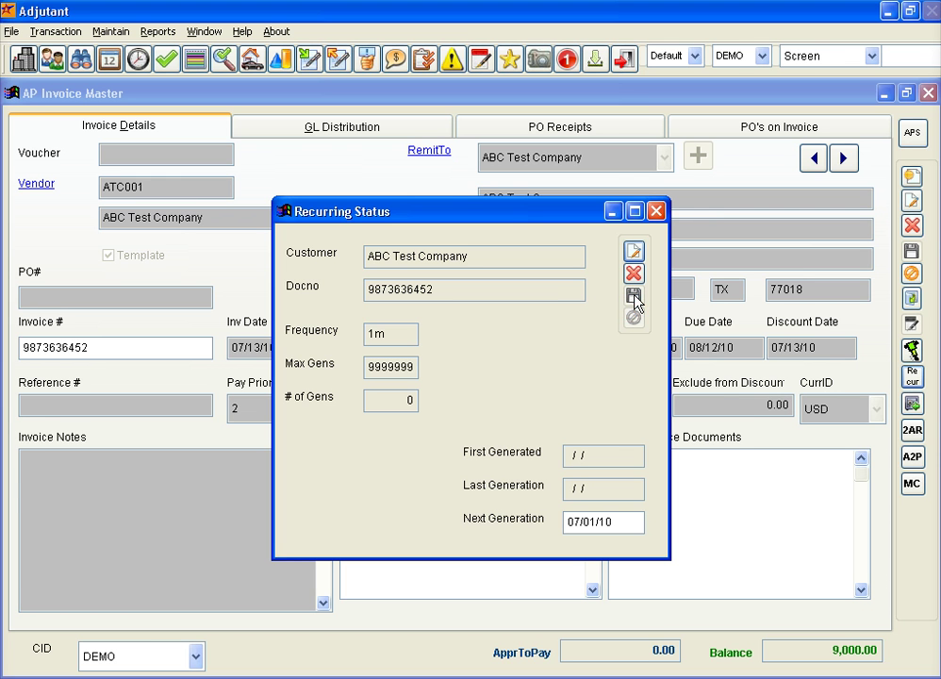
left_click(657, 211)
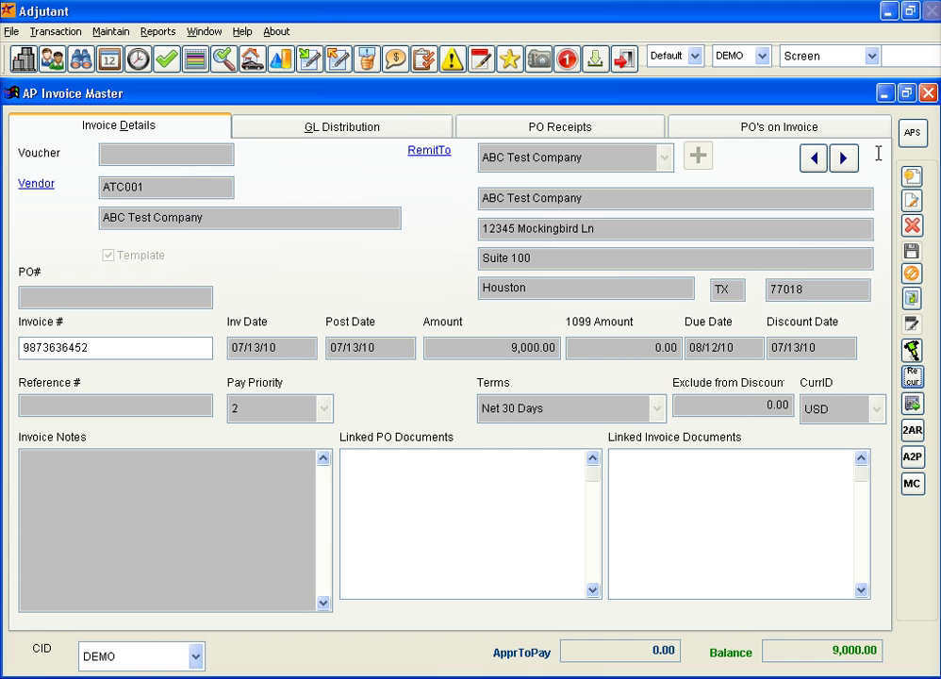
Close AP Invoice Master and bring up Transaction > Accounts Payable > Generate Recurring Payables.
left_click(930, 92)
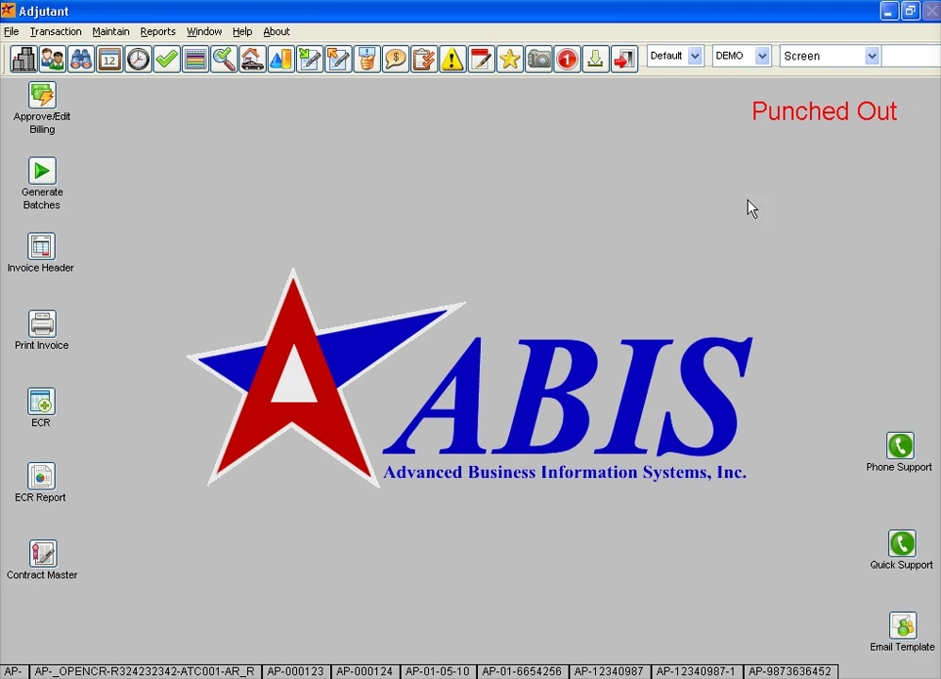
left_click(56, 32)
mouse_move(113, 54)
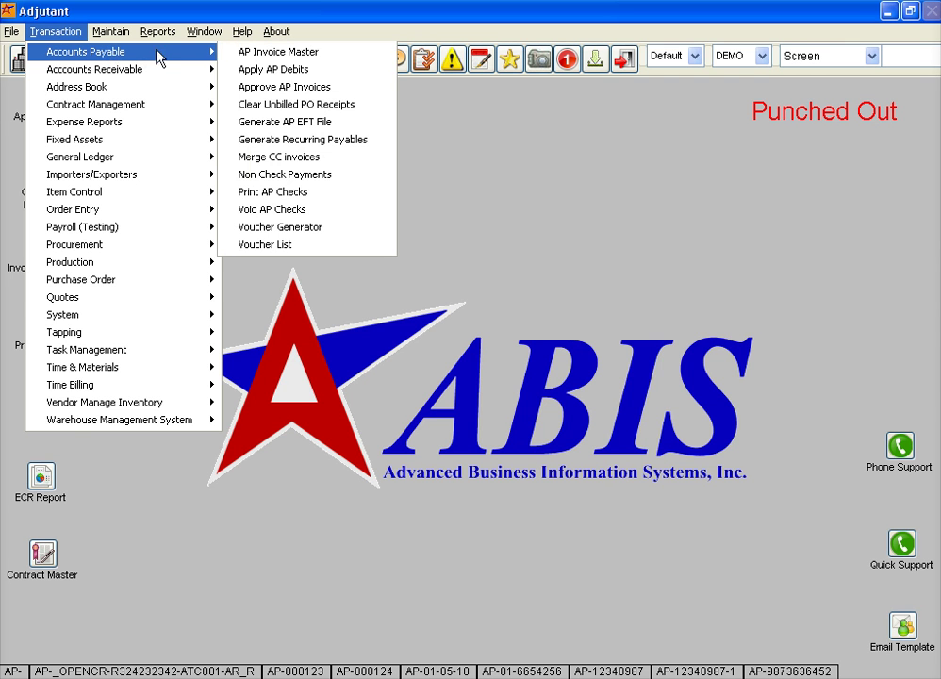
left_click(364, 141)
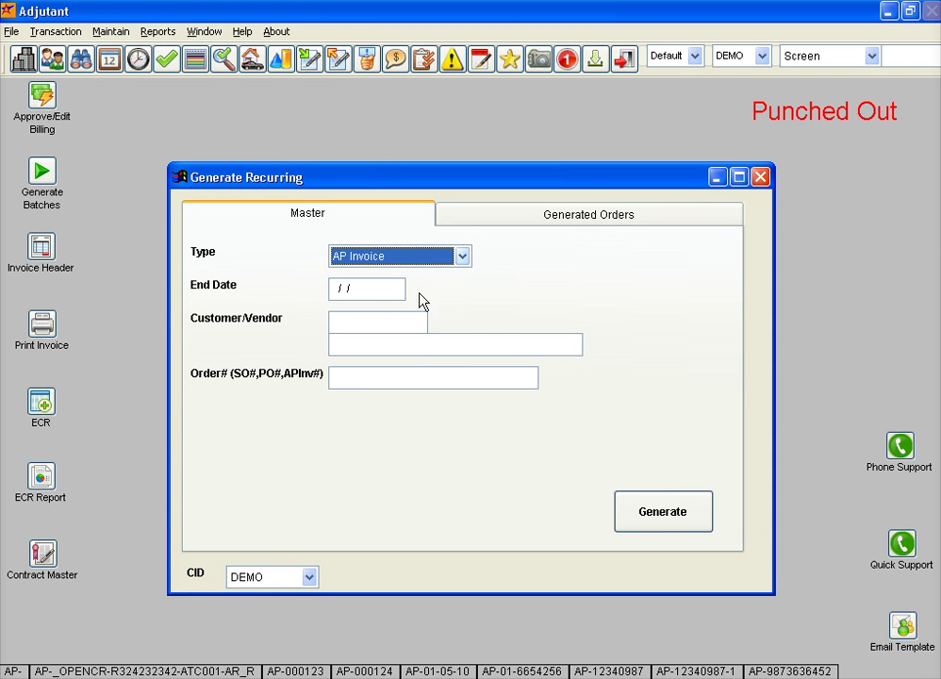
left_click(373, 289)
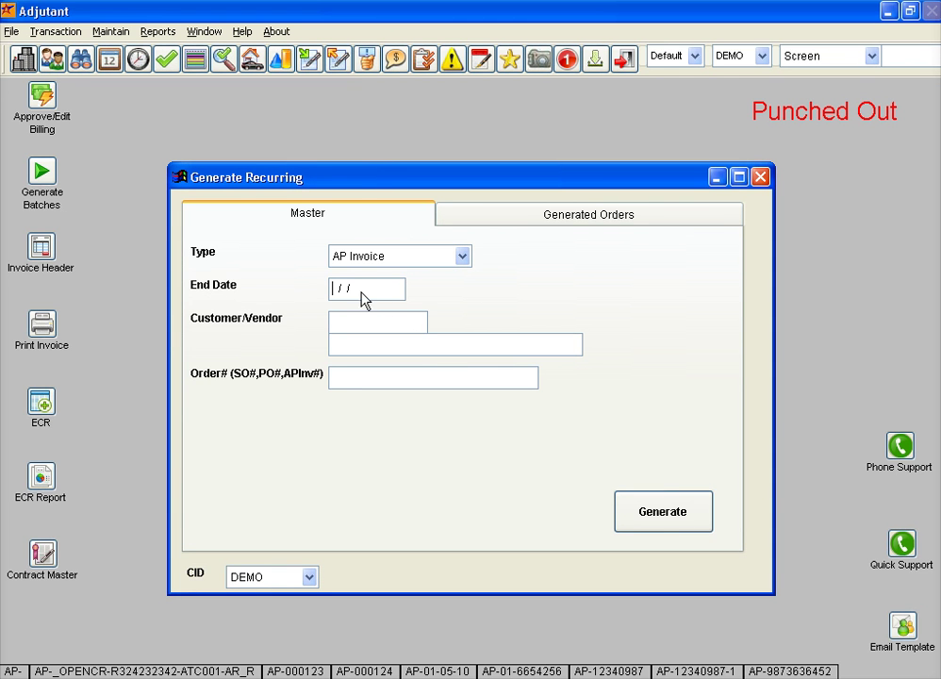
type("07/01/10")
key("Tab")
left_click(463, 378)
left_click(688, 515)
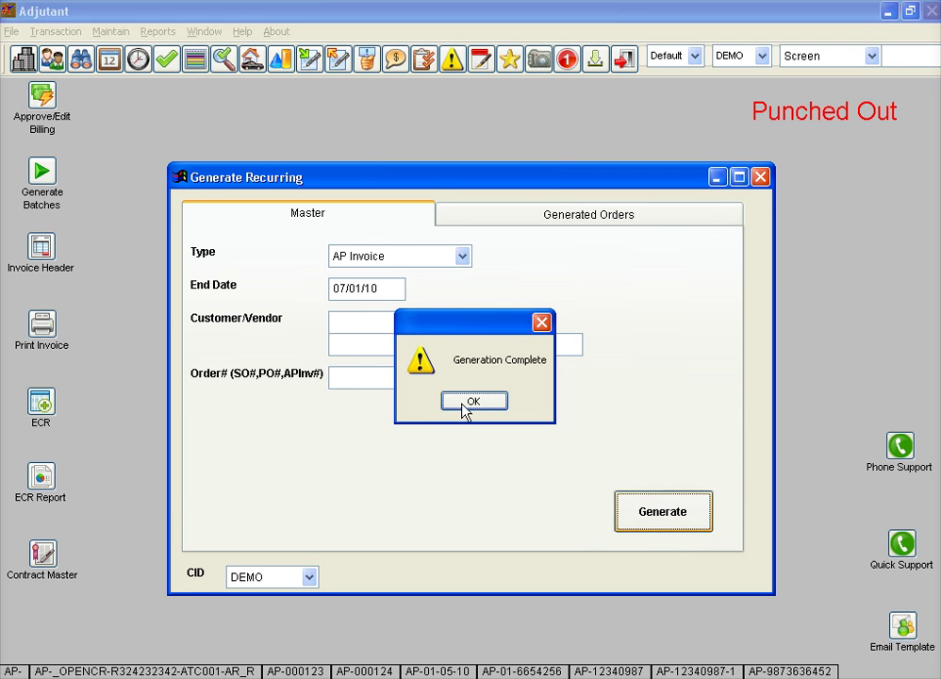
left_click(475, 404)
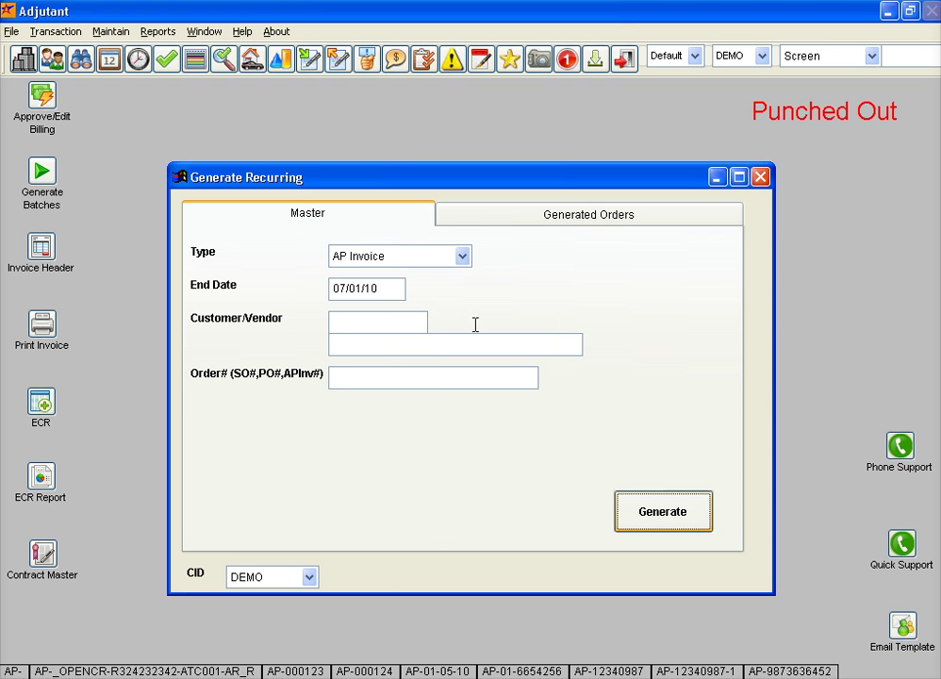
left_click(505, 216)
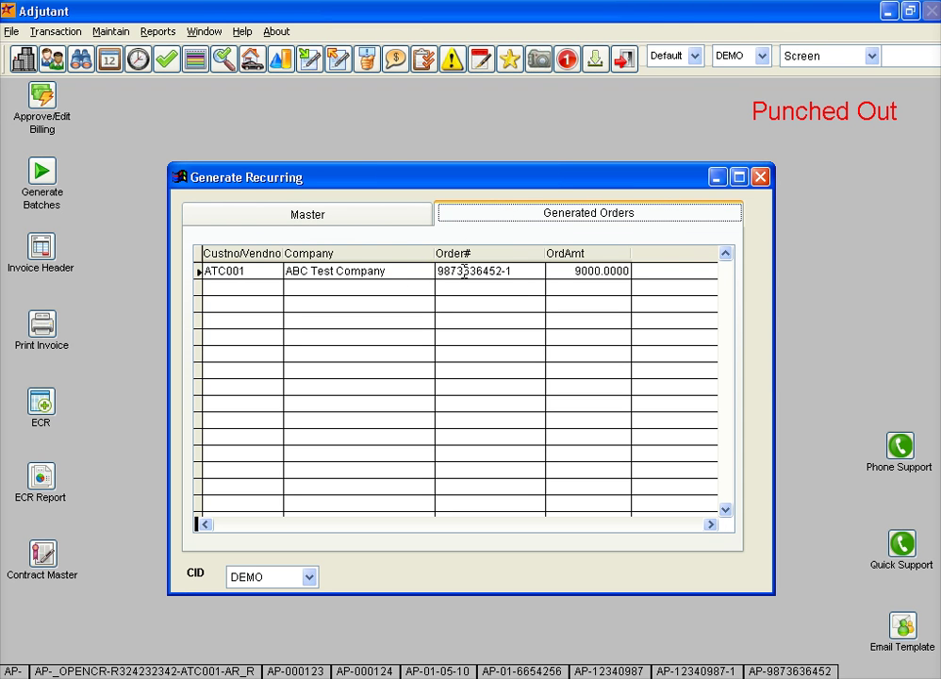
left_click(526, 272)
left_click(527, 272)
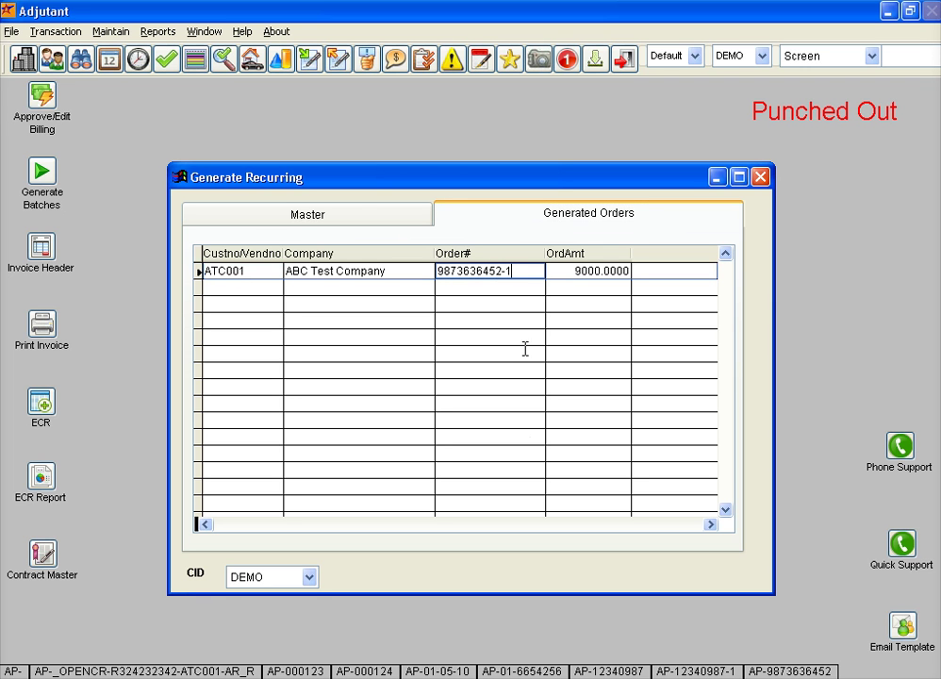
left_click(463, 271)
double_click(474, 271)
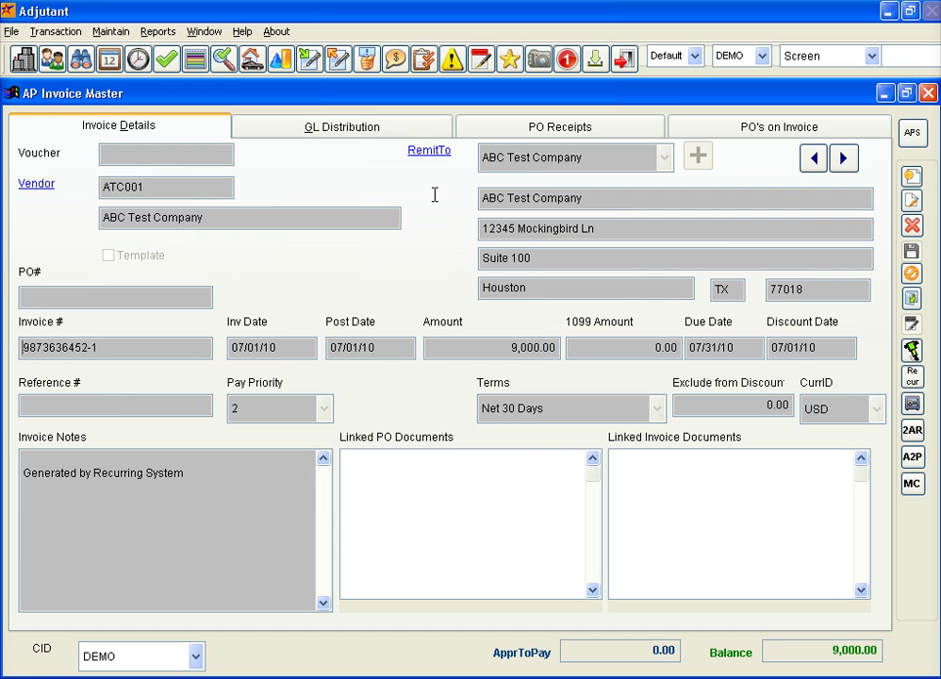
left_click(358, 134)
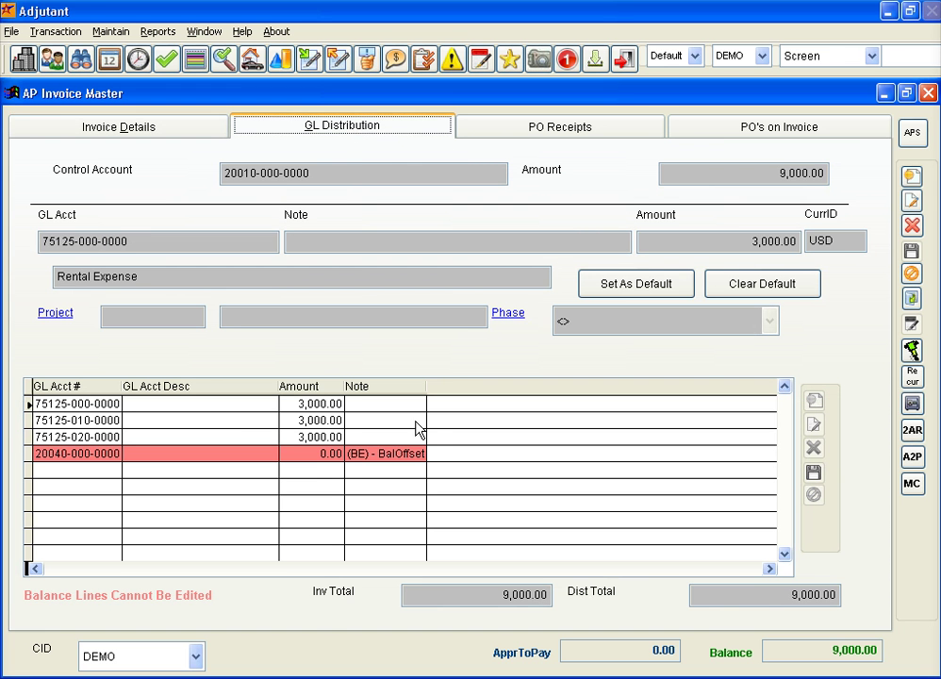
left_click(100, 420)
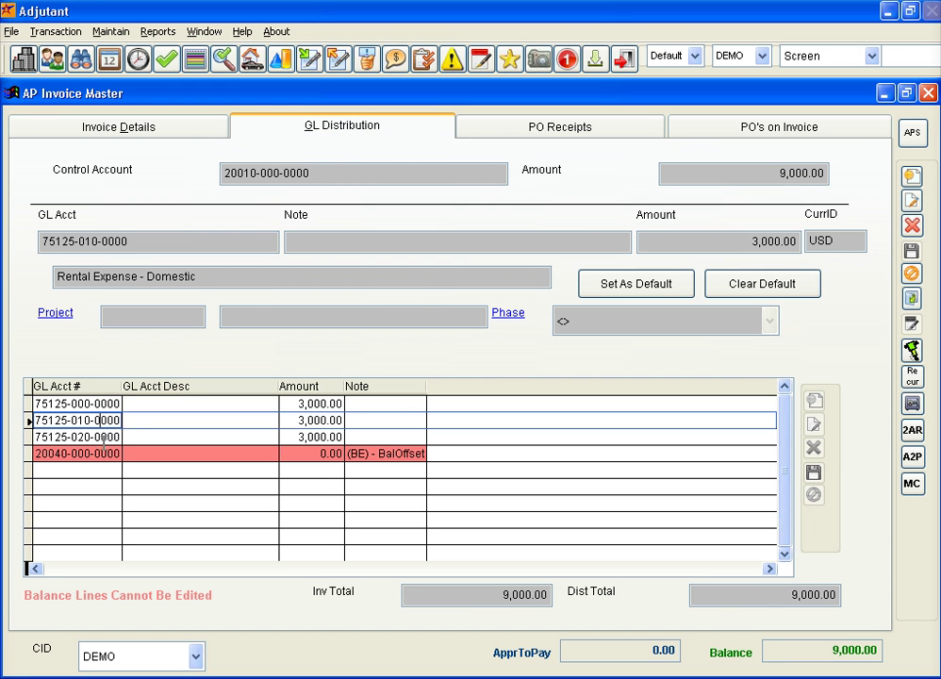
left_click(99, 435)
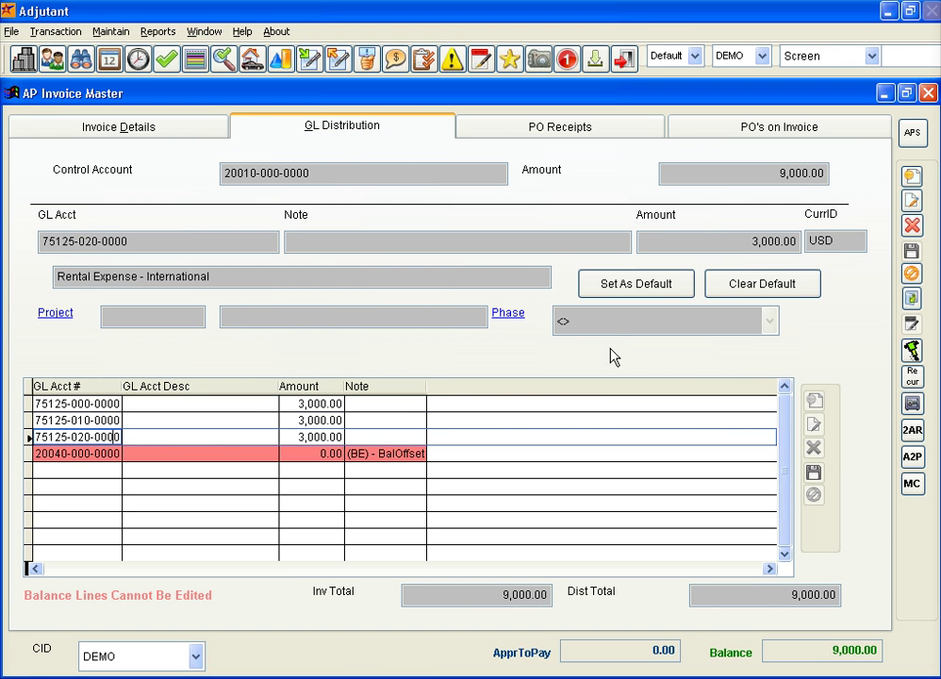
left_click(182, 126)
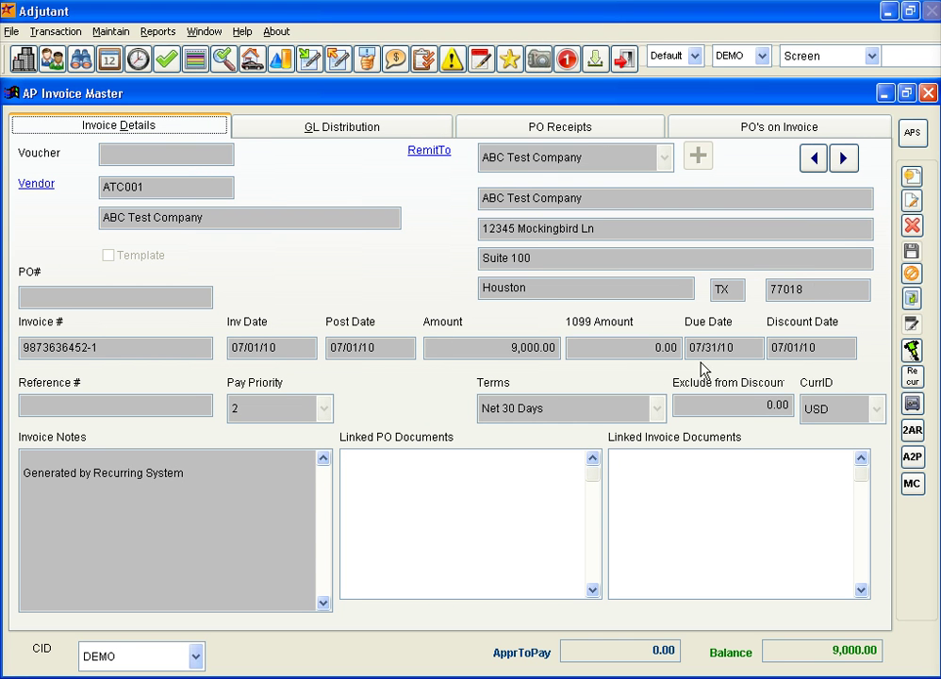
left_click(912, 132)
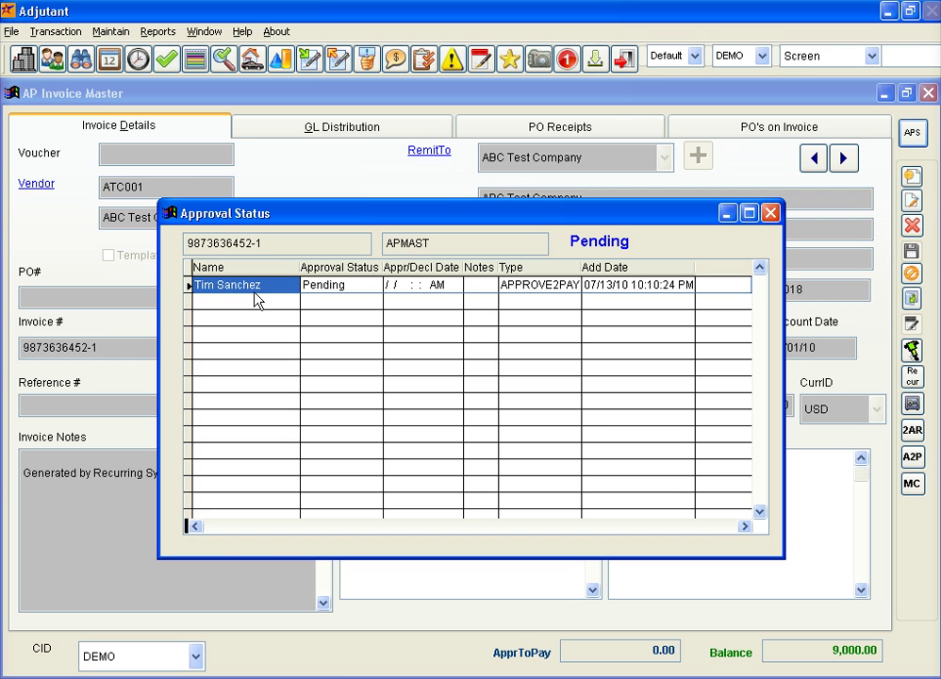
left_click(254, 288)
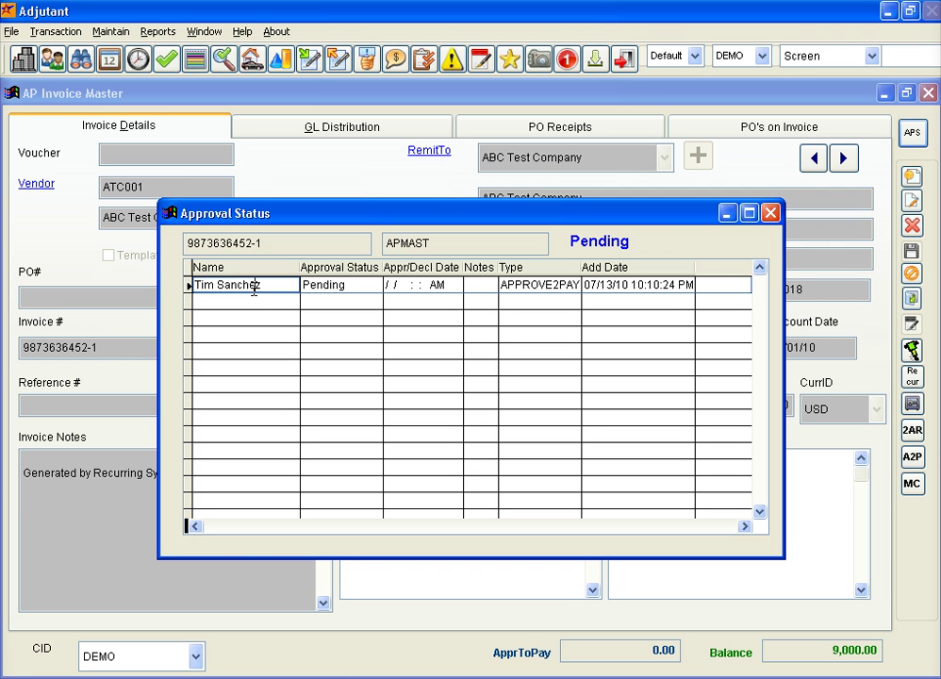
left_click(773, 213)
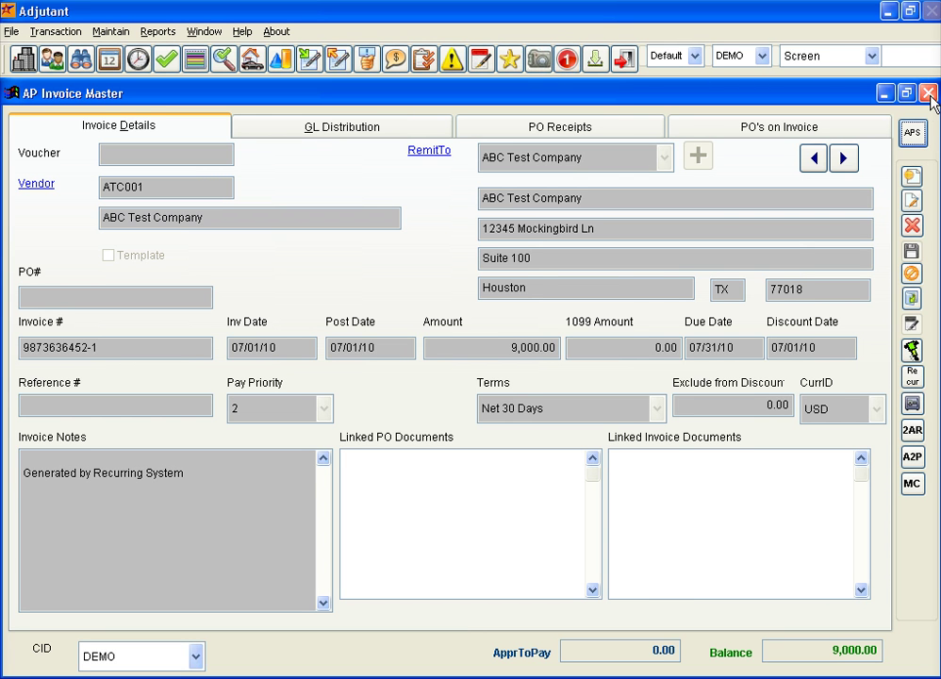
left_click(567, 59)
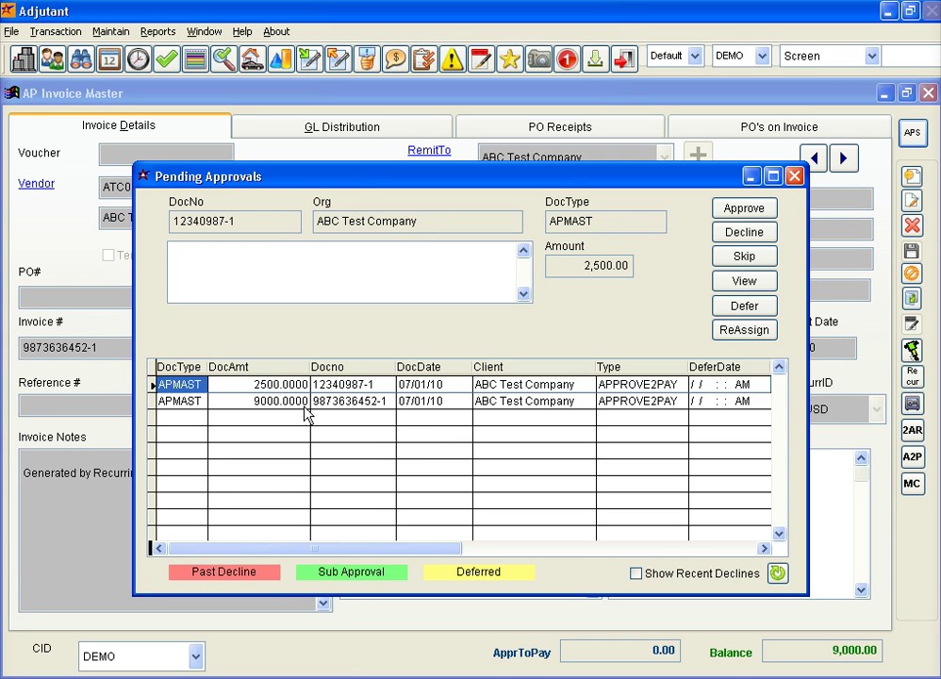
left_click(350, 401)
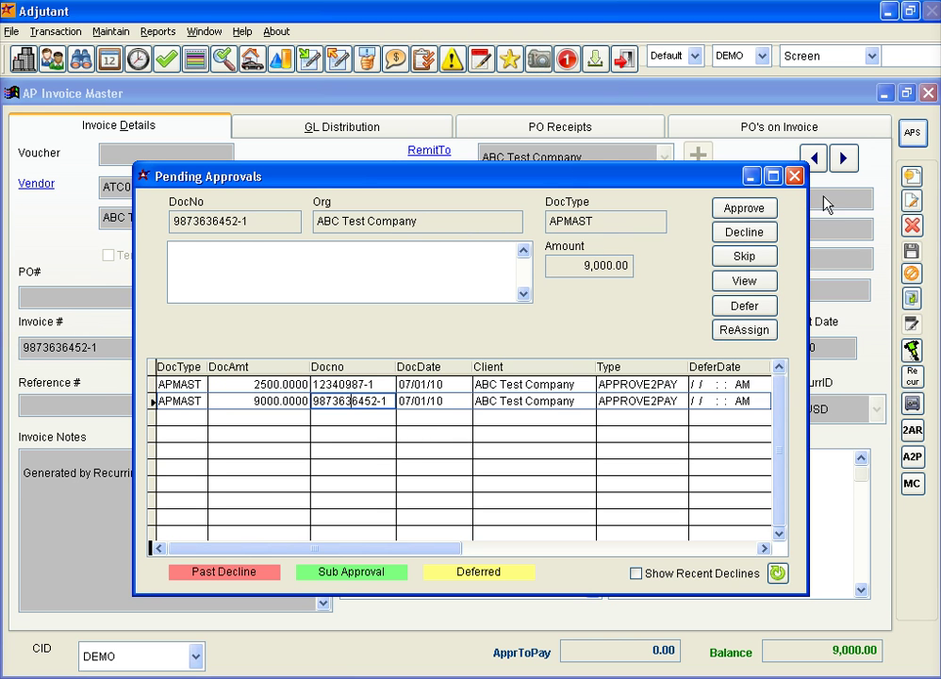
left_click(795, 176)
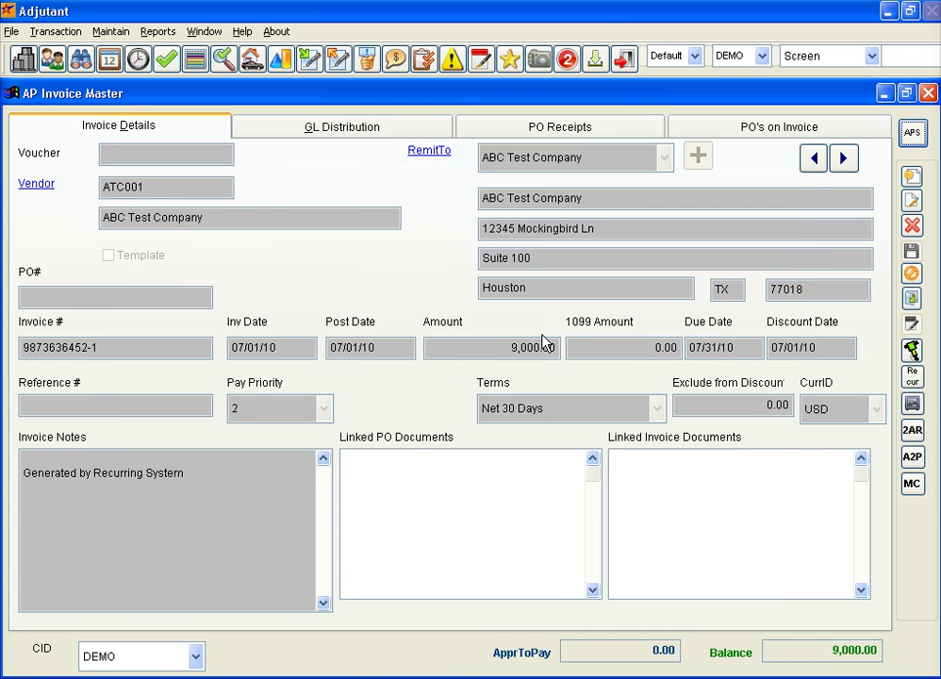